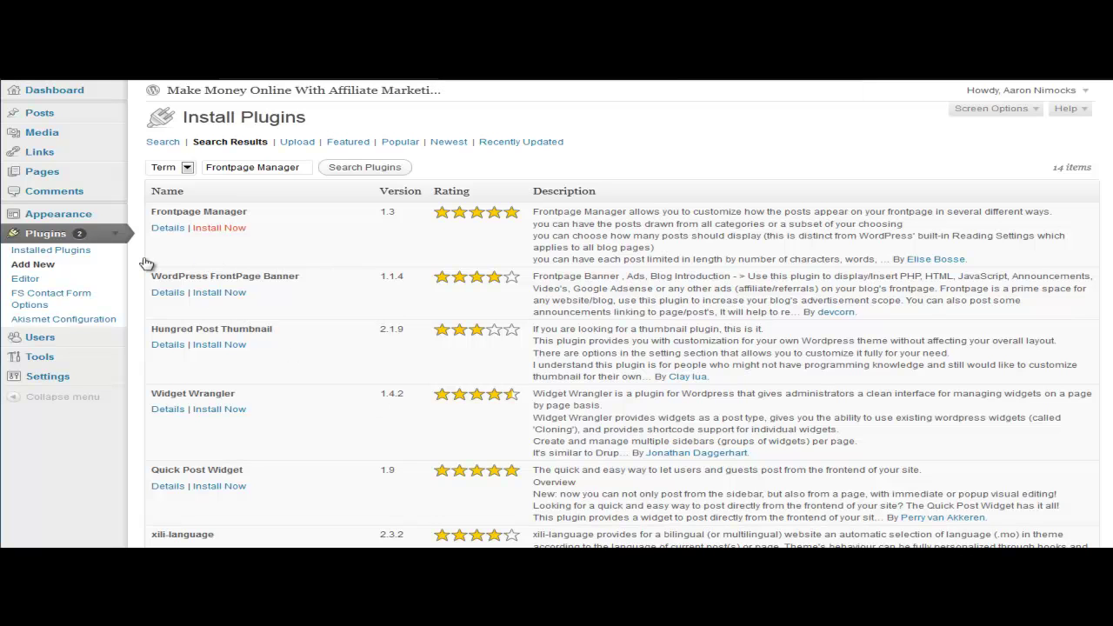
- Install the Frontpage Manager 1.3 plugin from the search results and activate it
click(220, 228)
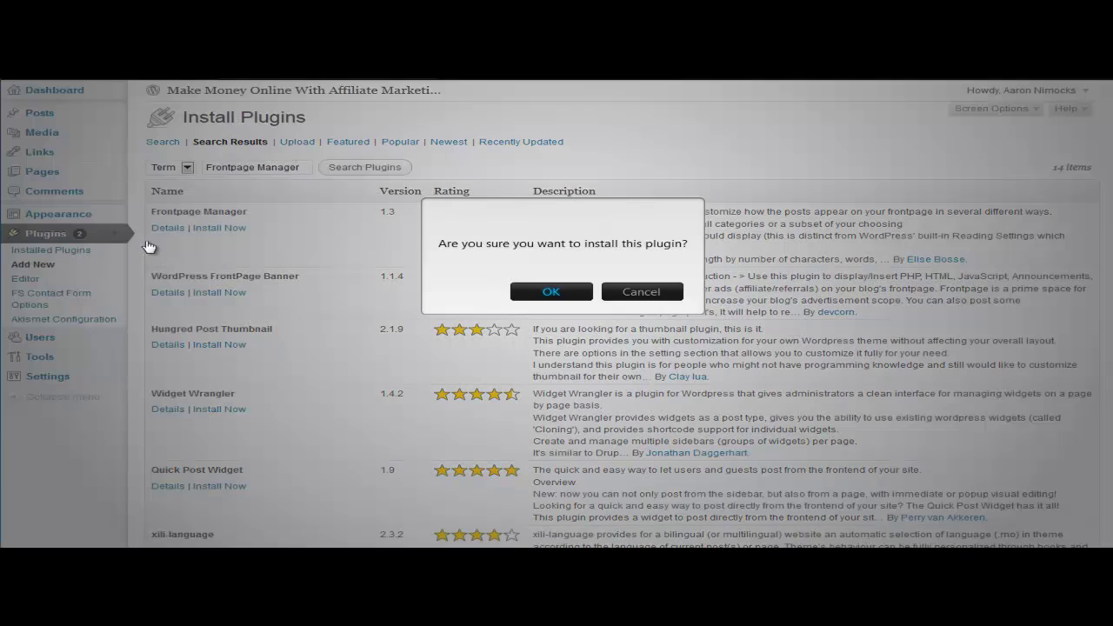
key(Return)
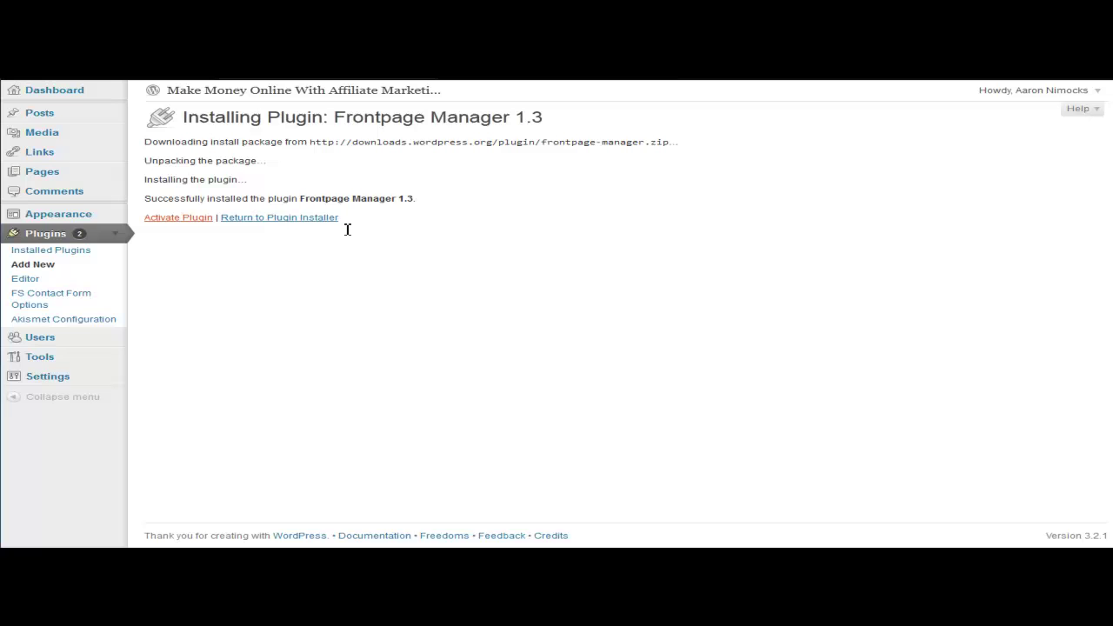
click(347, 229)
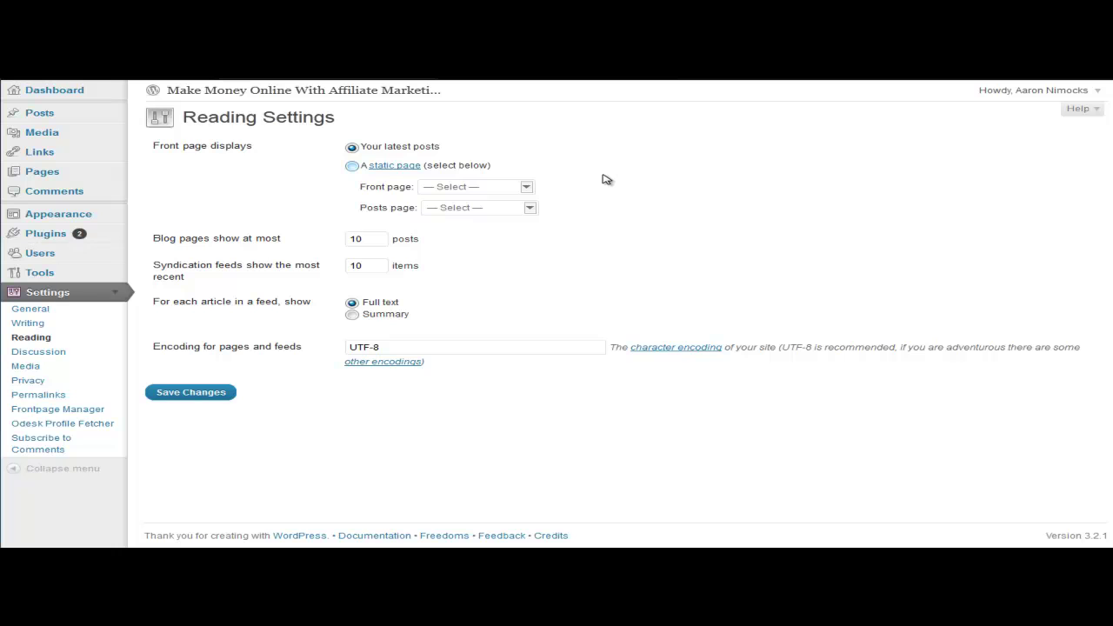
- Set the front page display to a static page and choose Contact Me as the front page
click(352, 166)
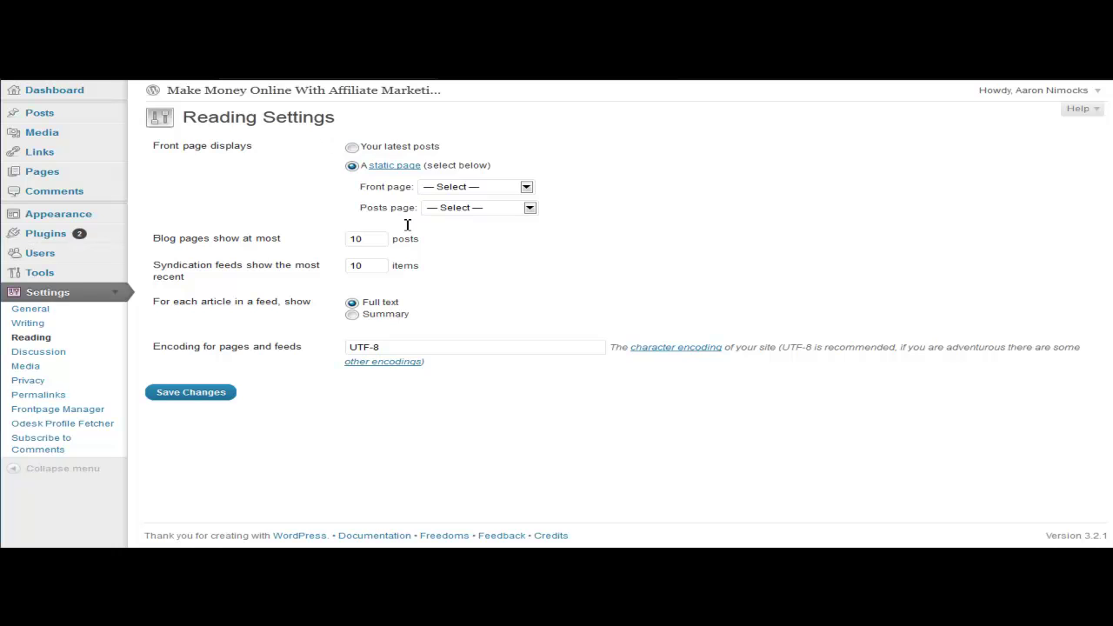
click(474, 186)
click(447, 221)
key(Tab)
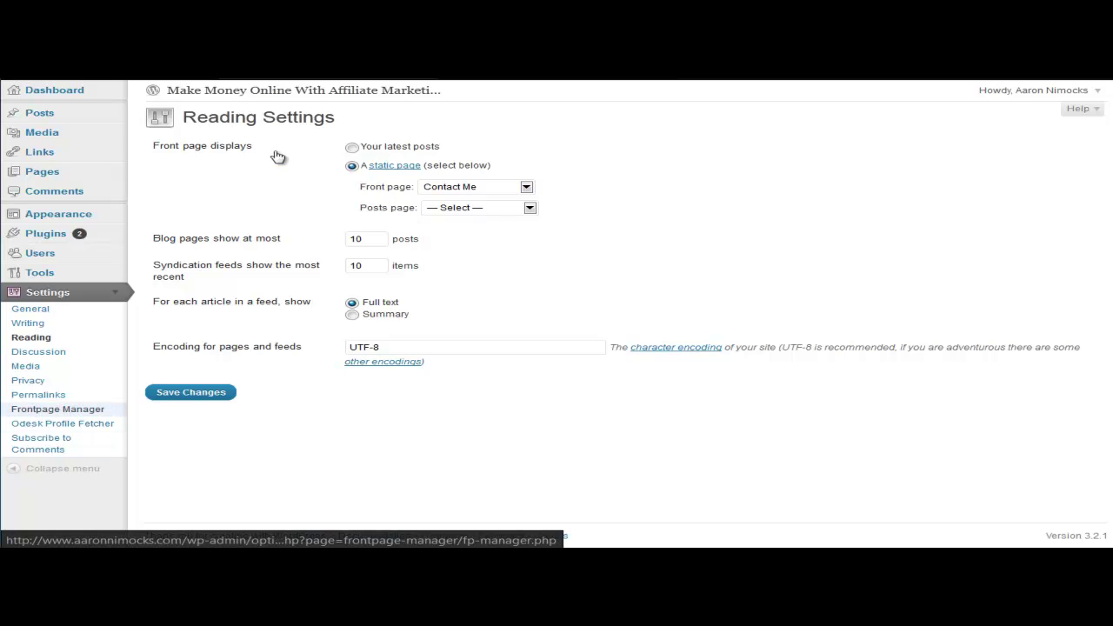
- Open the Frontpage Manager settings and select all post categories
key(Return)
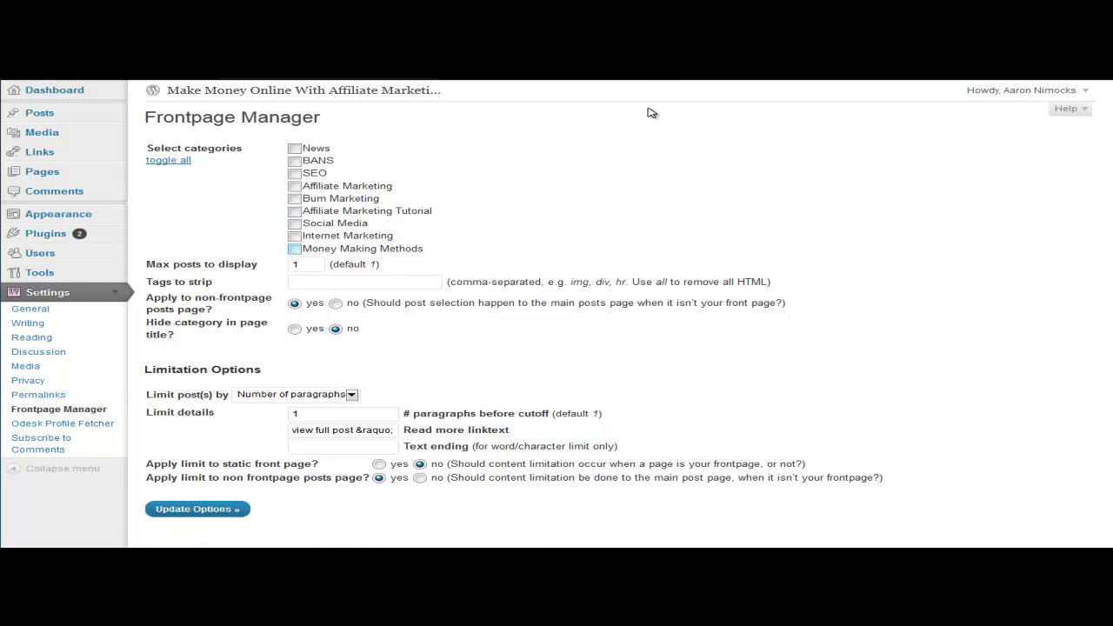
key(Tab)
key(Return)
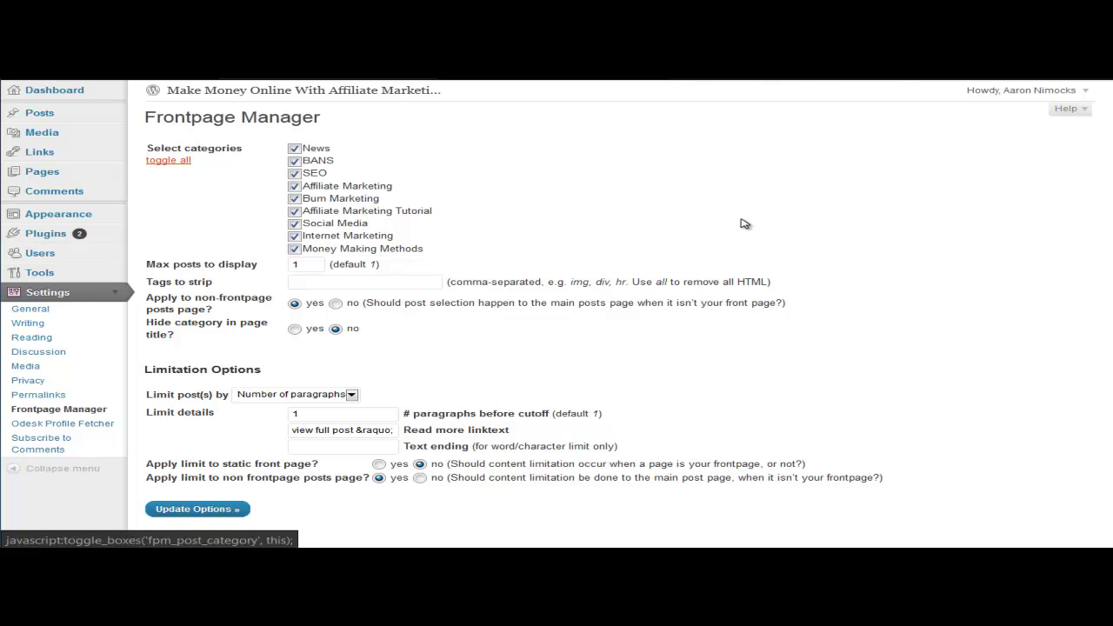
- Set the maximum number of posts to display to 4
key(Tab)
key(Tab)
key(Tab)
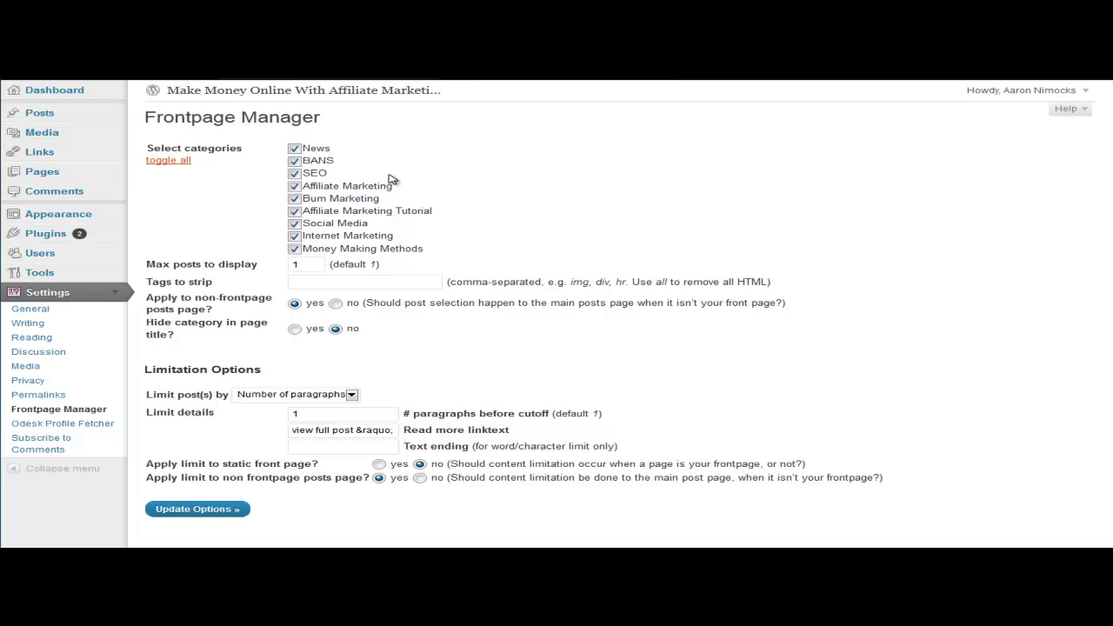
key(Tab)
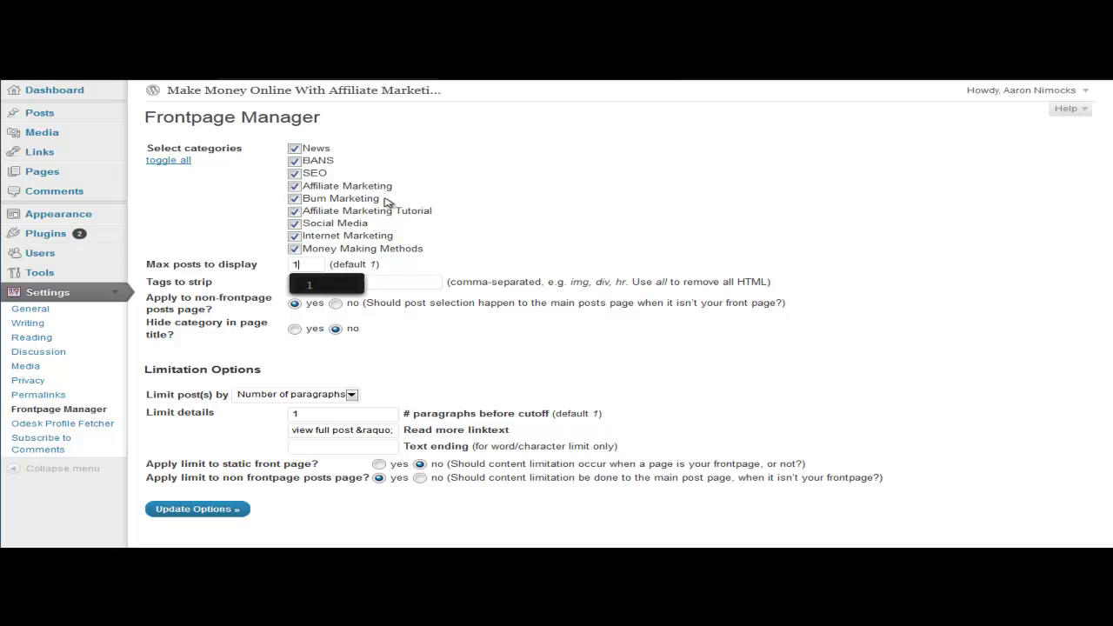
key(Down)
text(4)
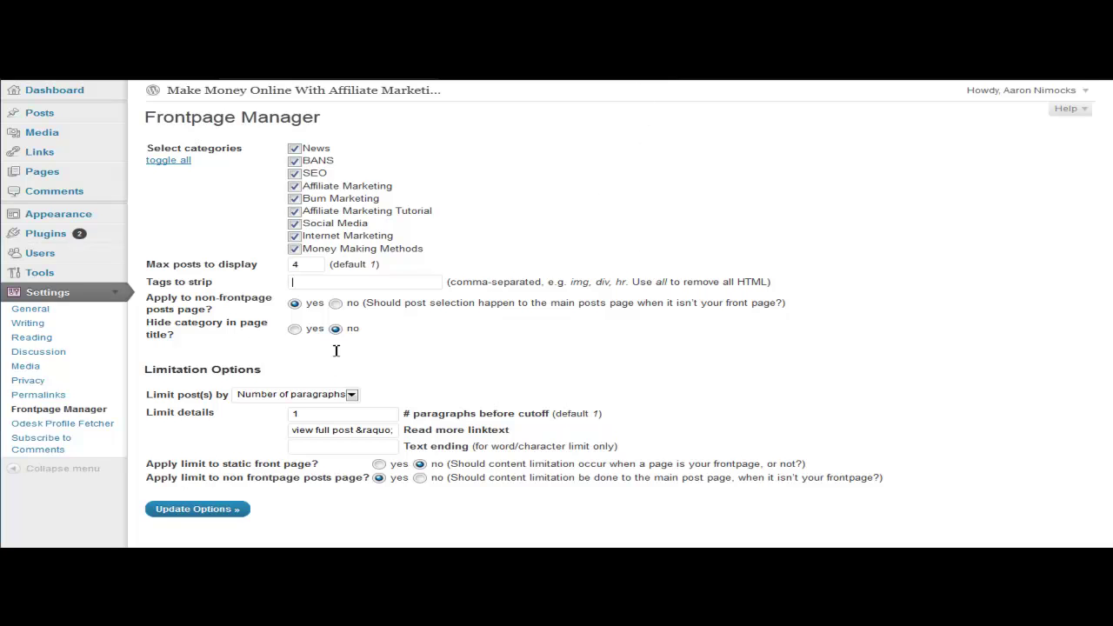
- Check the recent article excerpts on the site's homepage and return to the Frontpage Manager settings
scroll(349, 355, down, 1)
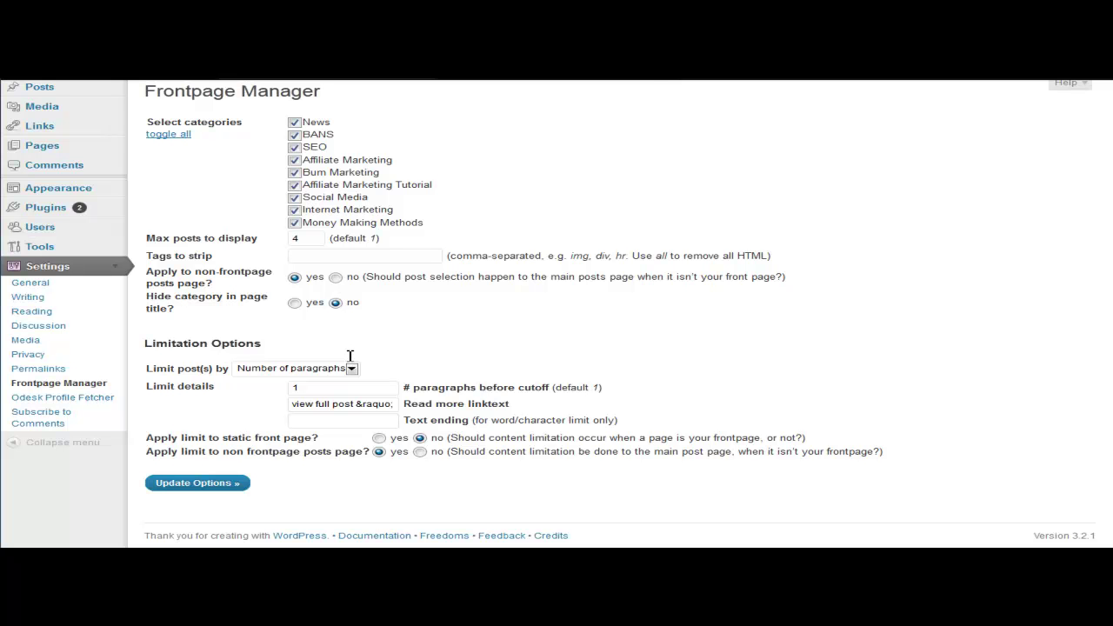
click(430, 80)
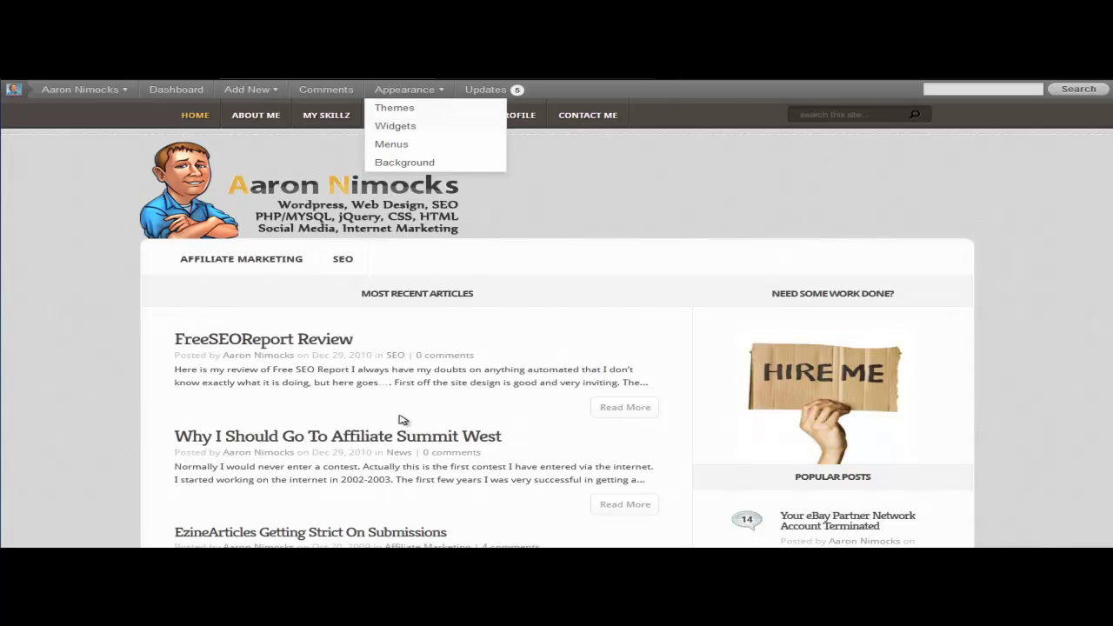
key(alt+Left)
- Limit posts by number of characters with a cutoff of 20 and save the Frontpage Manager options
key(alt+Down)
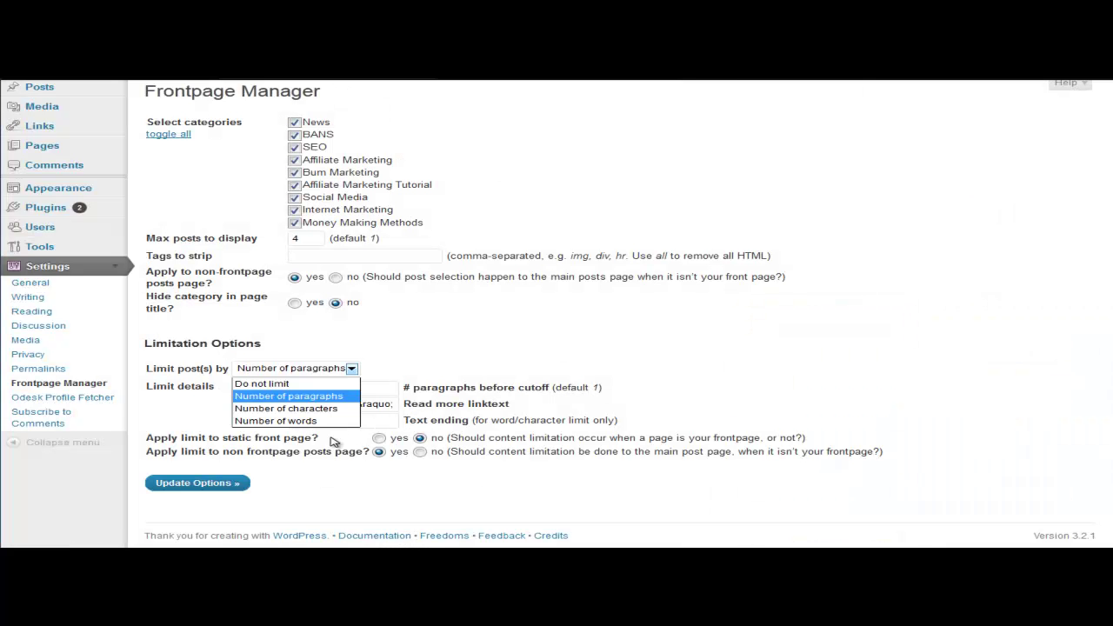
key(Down)
key(Return)
key(Tab)
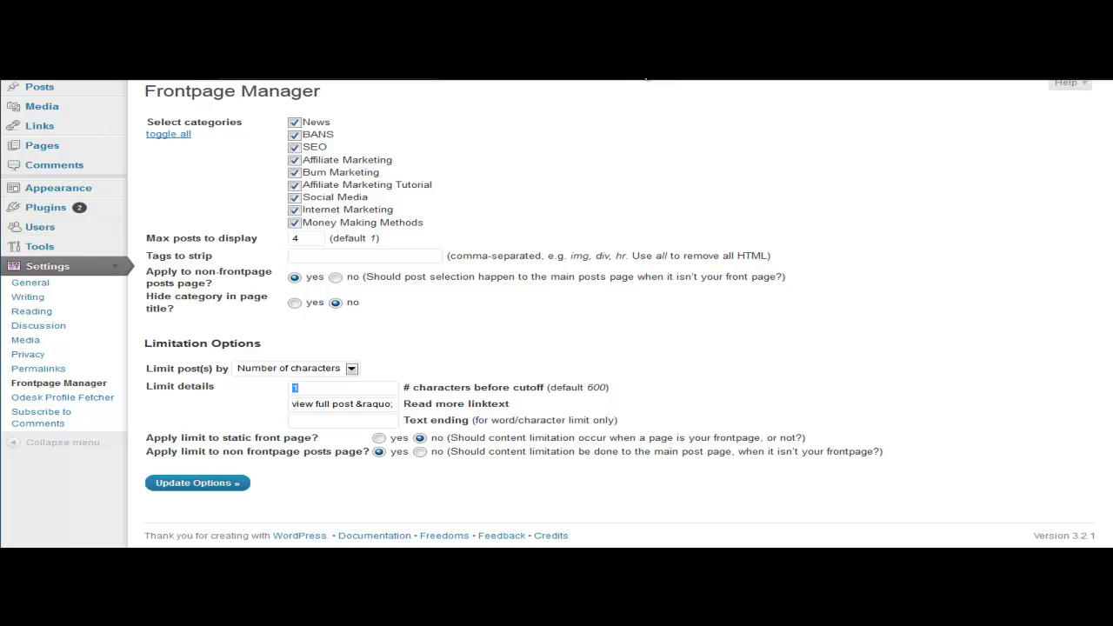
text(20)
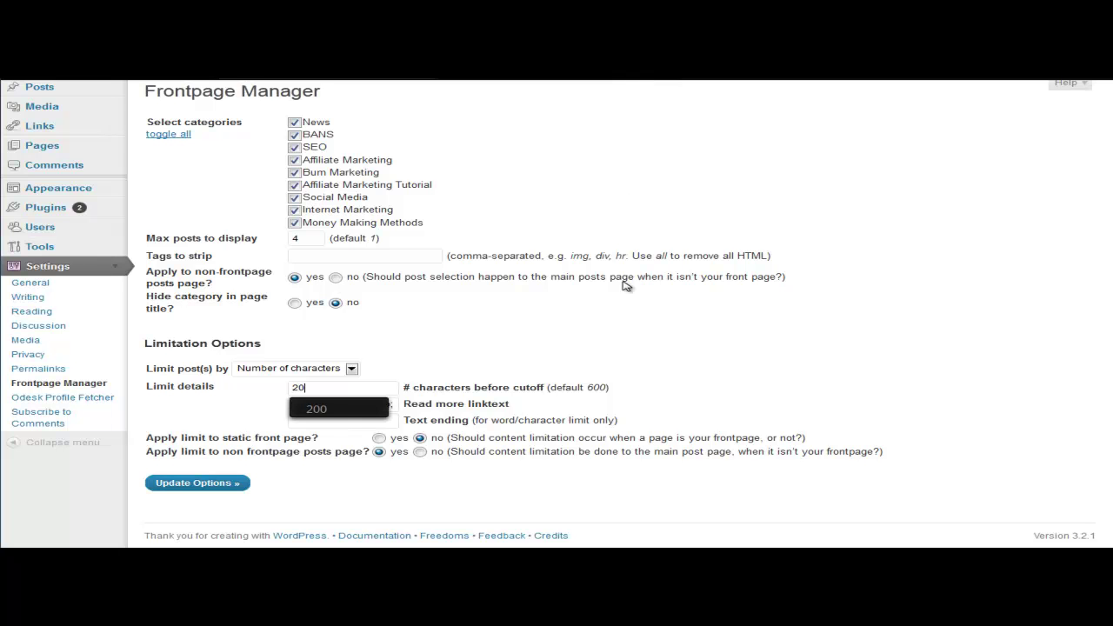
key(Tab)
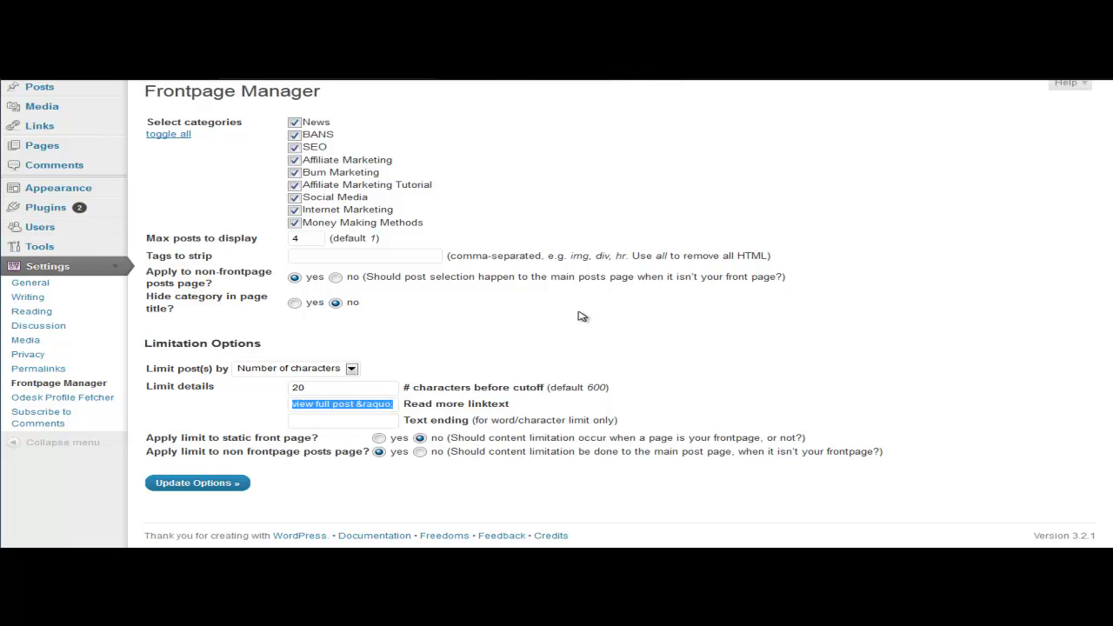
key(Tab)
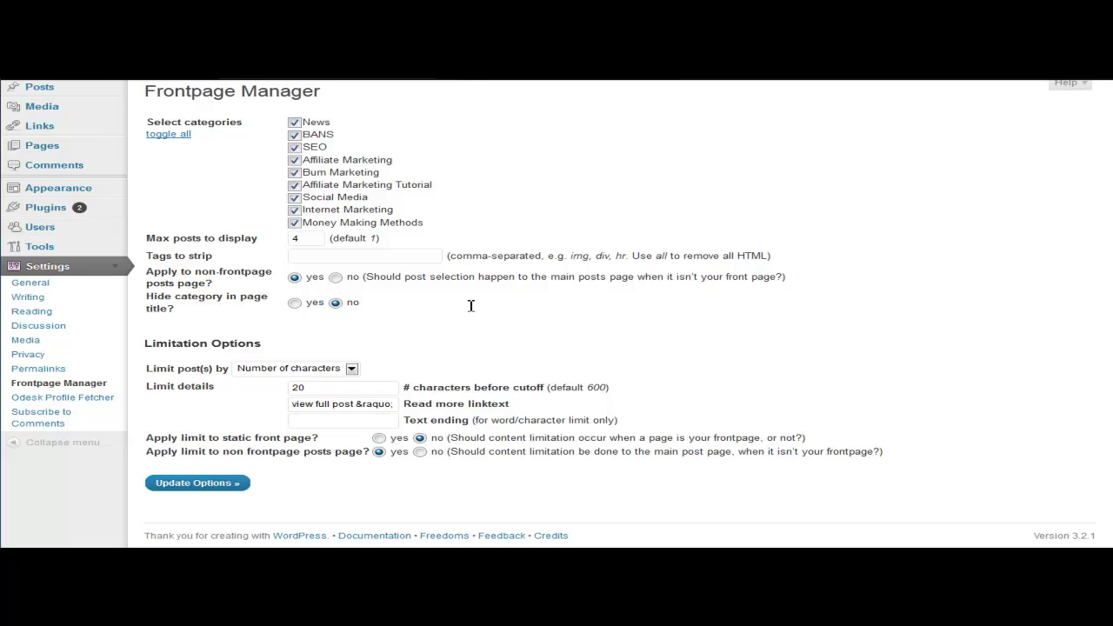
key(Return)
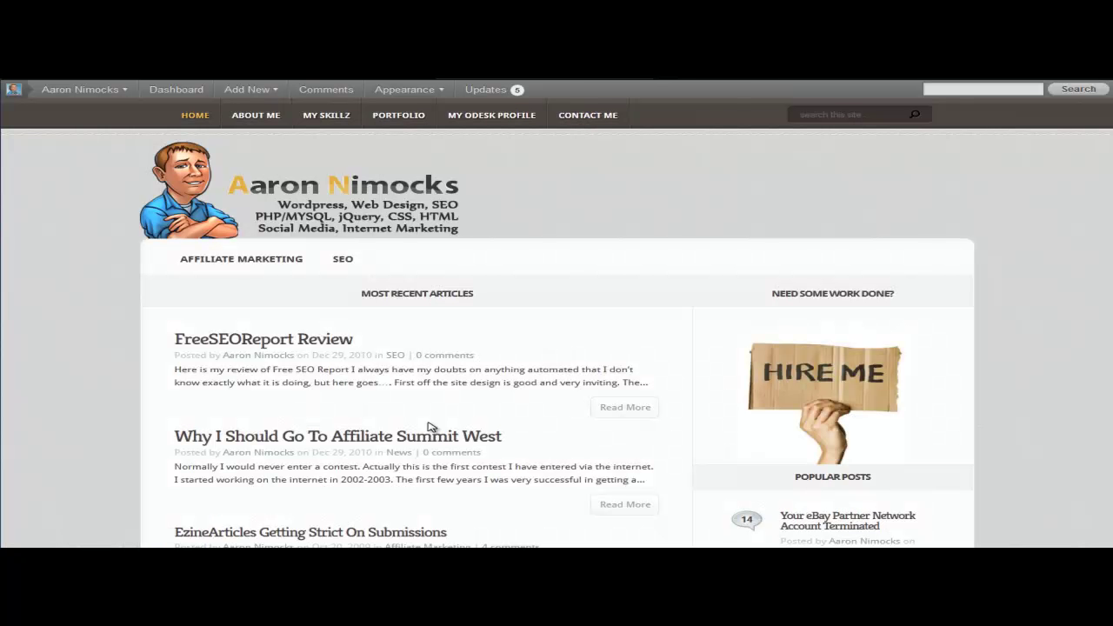
- Reload the site's homepage to examine the number of posts and their excerpts, and return to the plugin settings
key(F5)
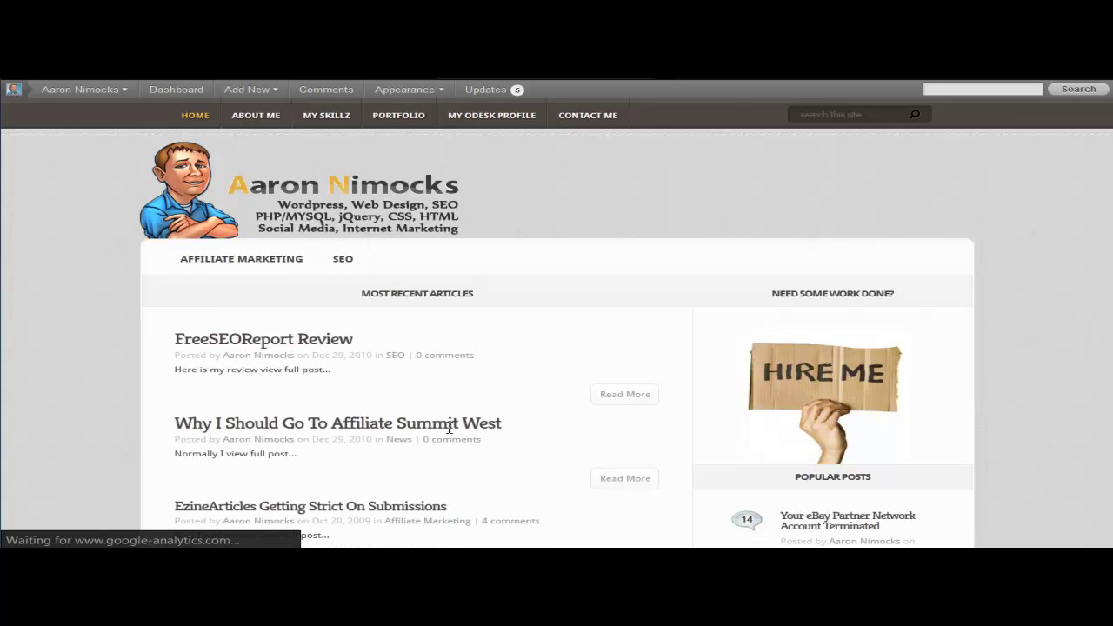
scroll(426, 400, down, 3)
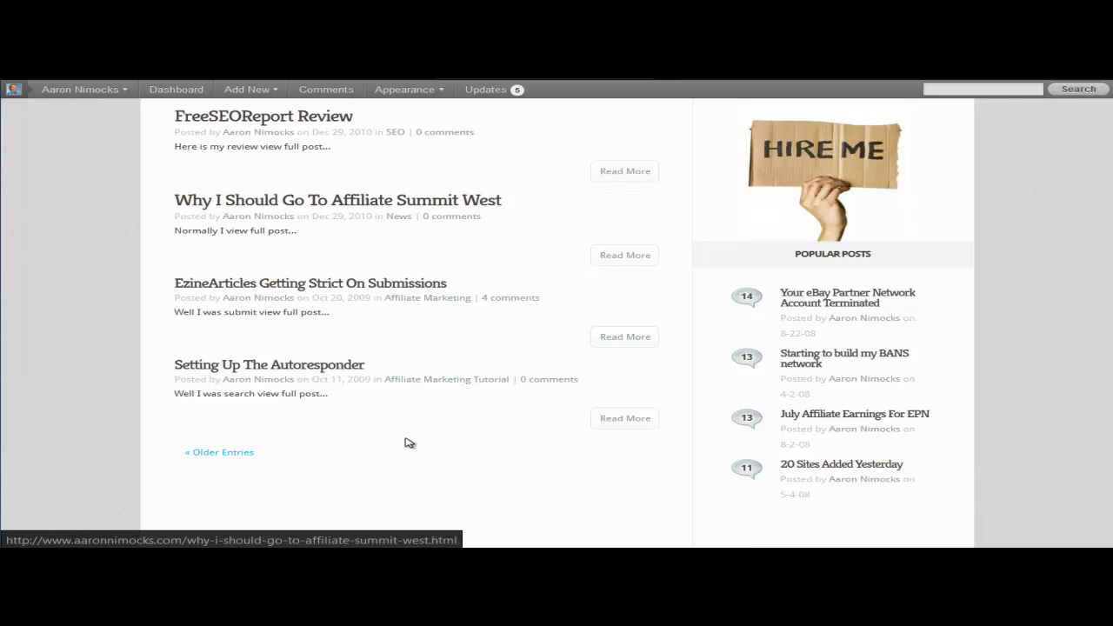
scroll(405, 445, up, 1)
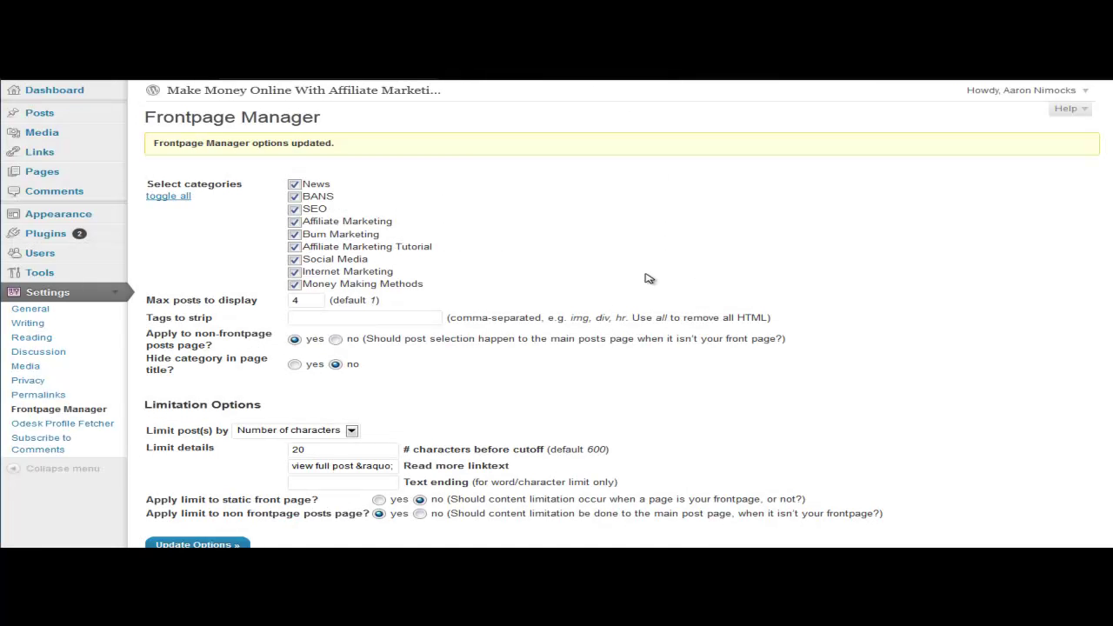
scroll(650, 285, down, 1)
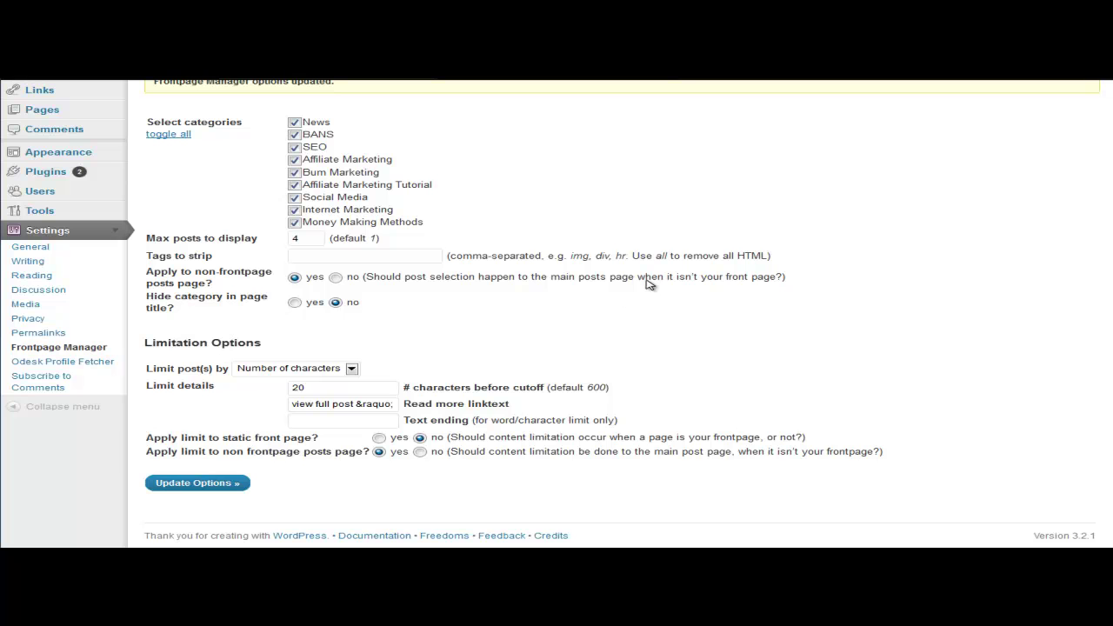